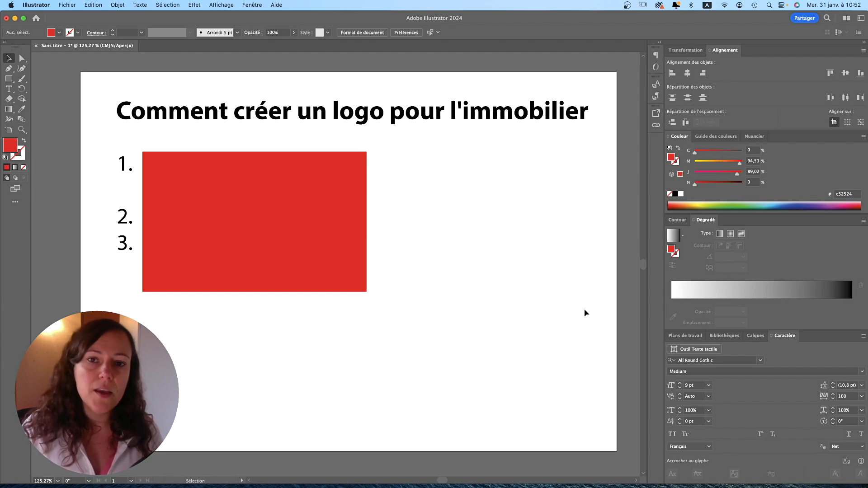
# Move the red rectangle down to uncover the first list item and its second line
pyautogui.click(356, 185)
pyautogui.moveTo(340, 175); pyautogui.dragTo(338, 227)
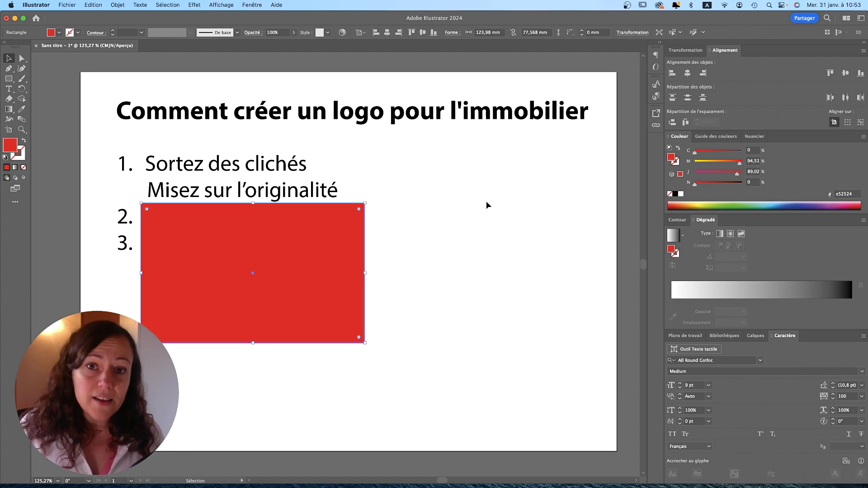
# Switch to Safari, search Google Images for "logo immobilier" and look through the resulting logos
pyautogui.press('super+Tab')
pyautogui.click(420, 216)
pyautogui.write('log')
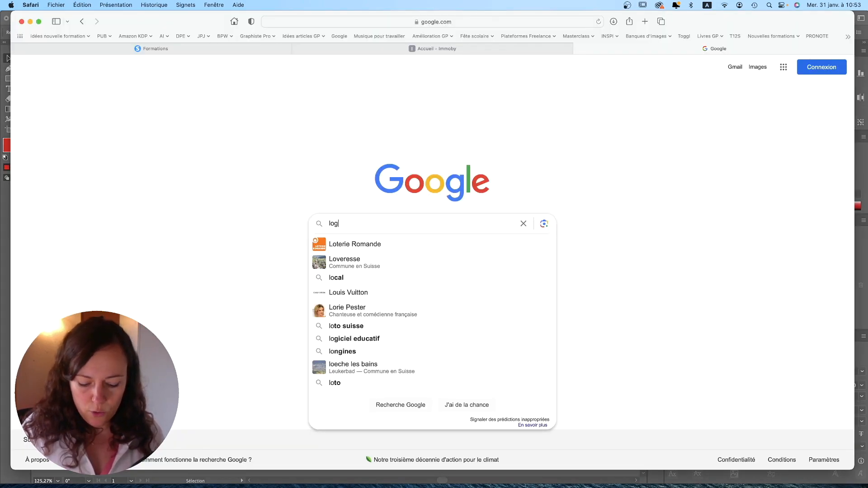
pyautogui.write('o immobilier')
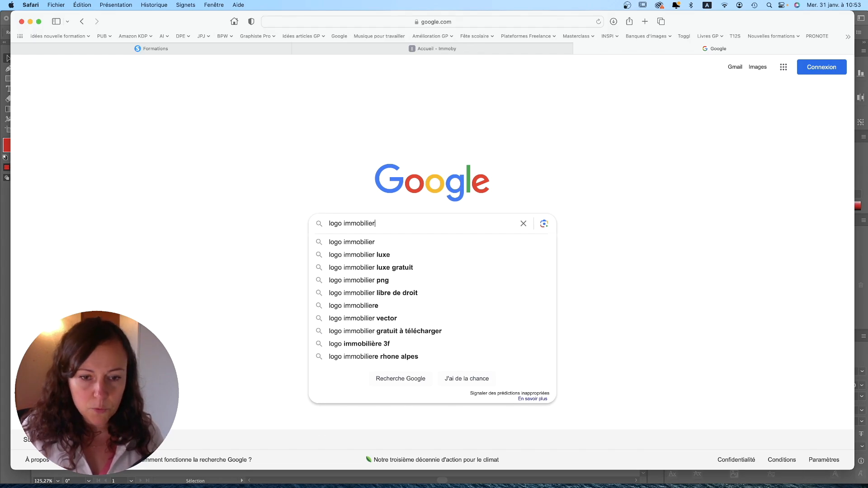
pyautogui.press('Return')
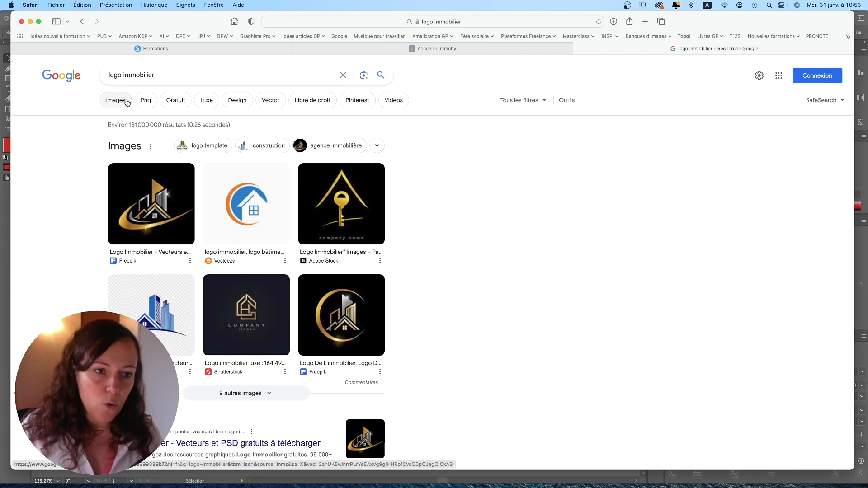
pyautogui.click(127, 103)
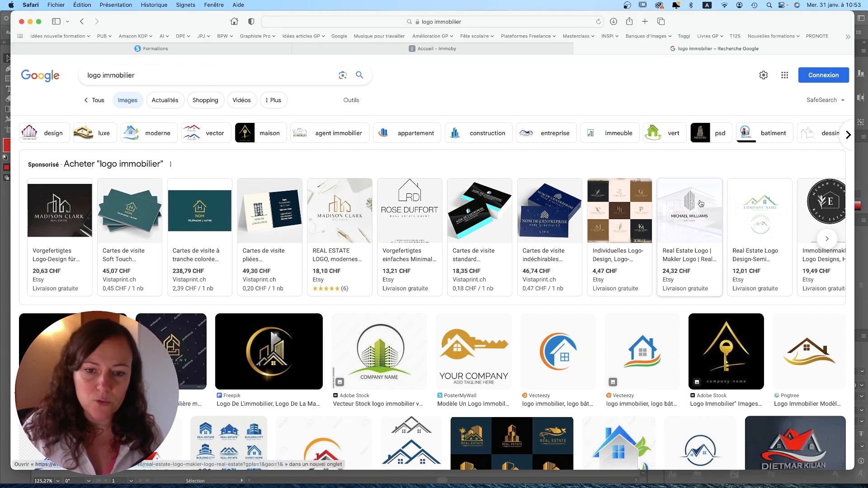
pyautogui.scroll(-5, 701, 204)
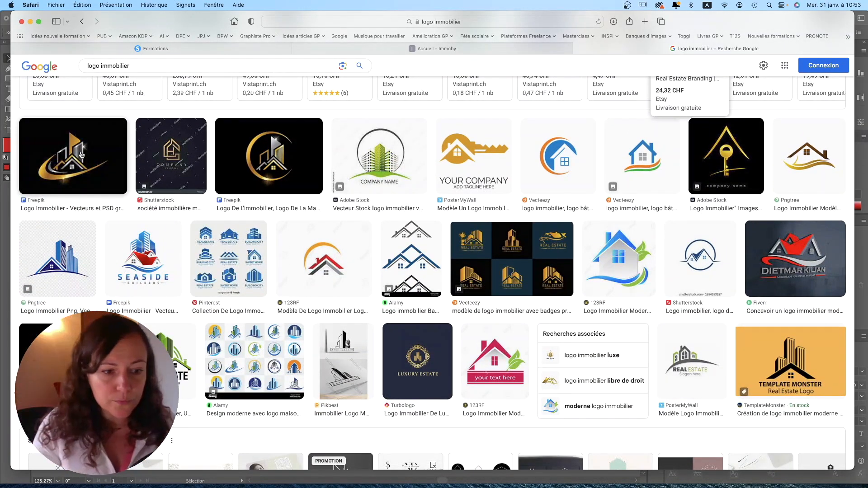
pyautogui.scroll(-1, 642, 255)
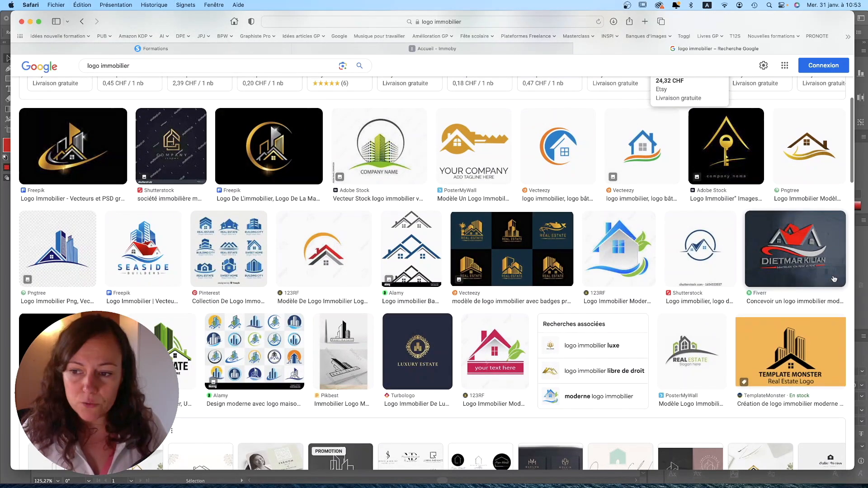
pyautogui.scroll(-8, 839, 288)
pyautogui.scroll(-8, 839, 288)
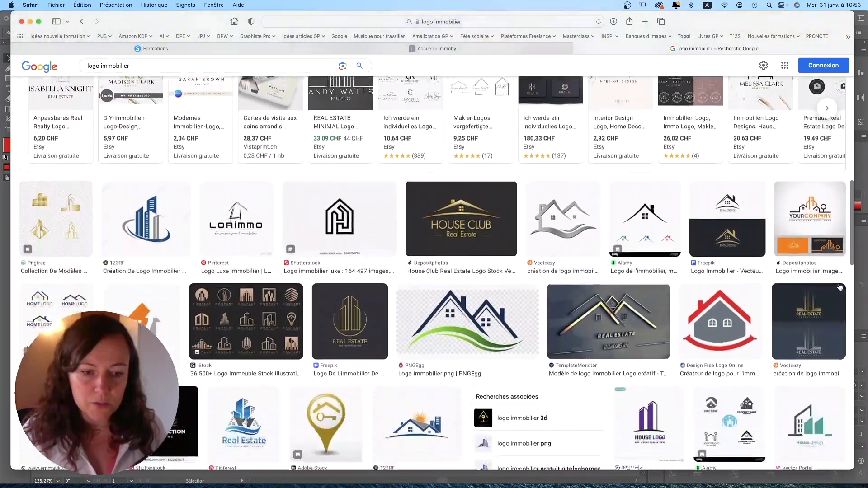
pyautogui.scroll(-2, 839, 287)
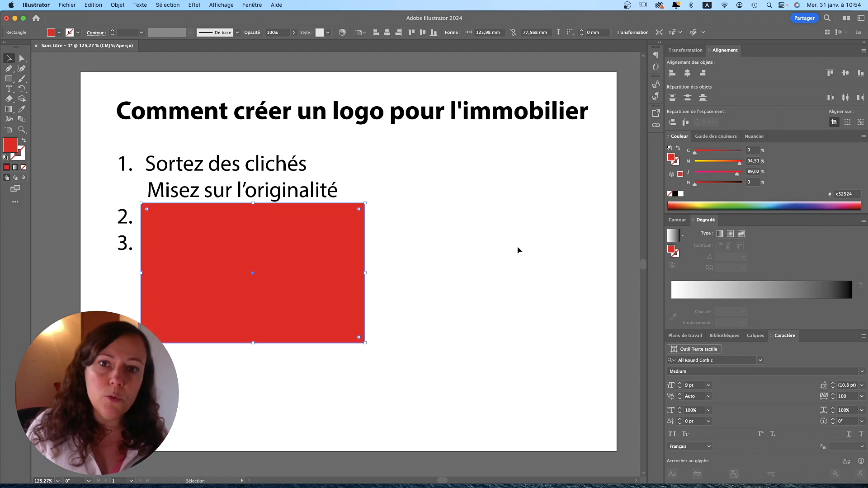
# Move the red rectangle down to uncover the second list item
pyautogui.moveTo(333, 226); pyautogui.dragTo(329, 254)
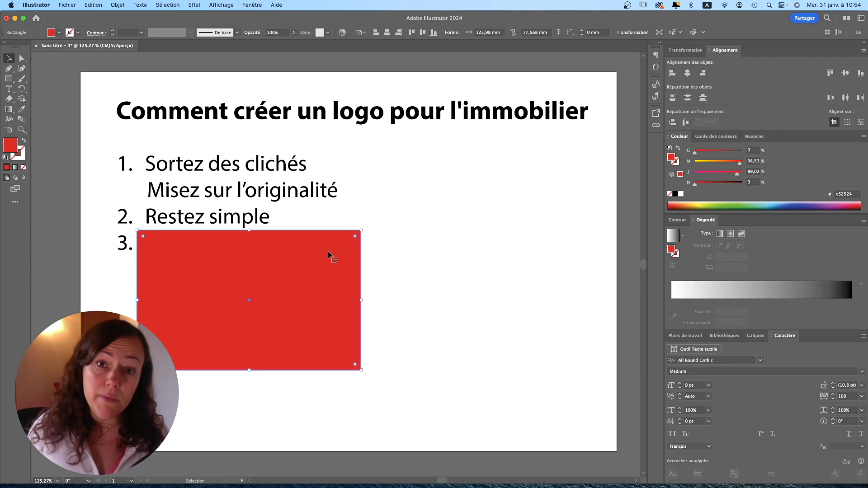
# Switch to Safari and preview the 123RF house-and-sun logo and the grey Vecteezy house logo
pyautogui.press('super+Tab')
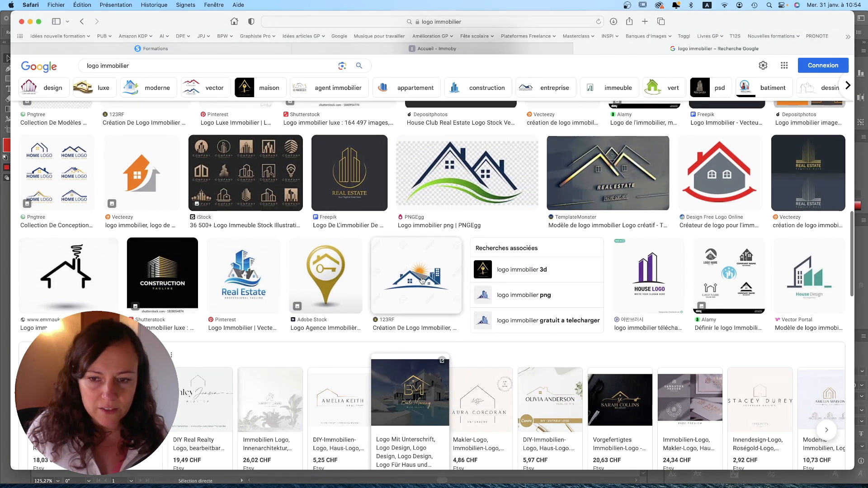
pyautogui.click(421, 280)
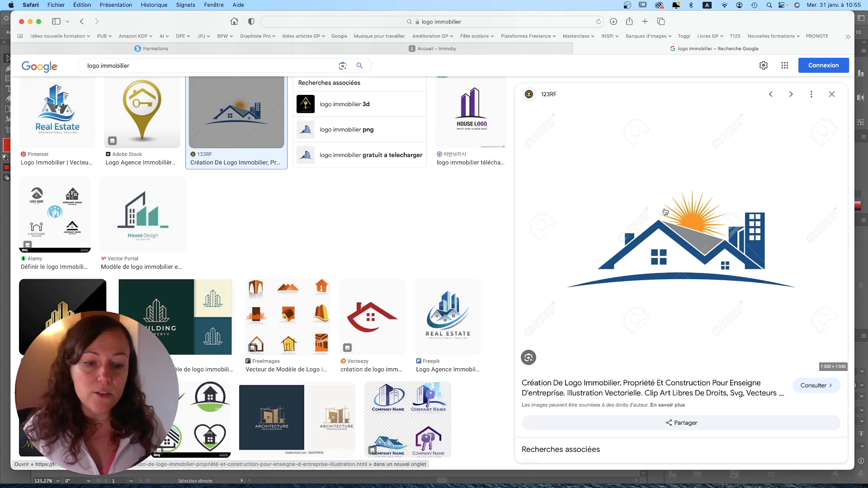
pyautogui.scroll(6, 217, 242)
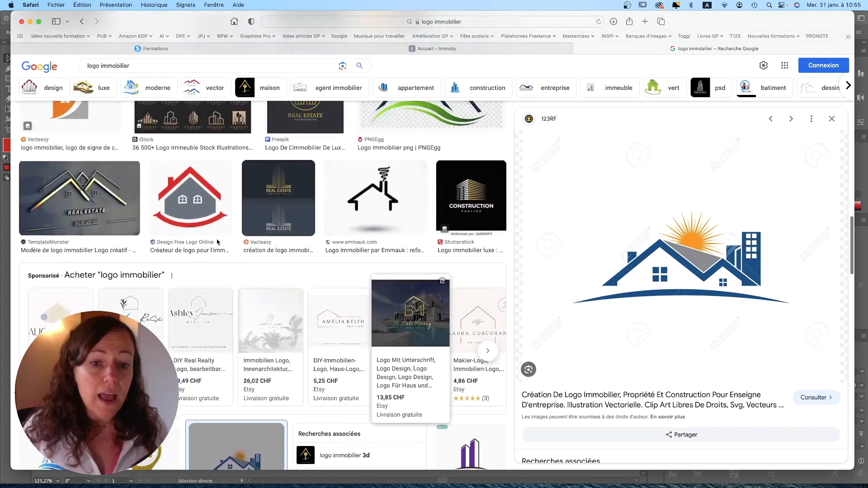
pyautogui.scroll(5, 217, 243)
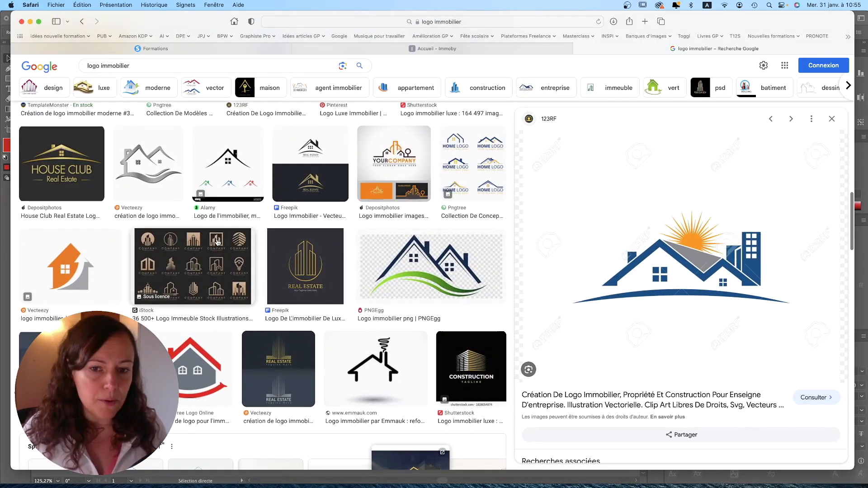
pyautogui.click(147, 164)
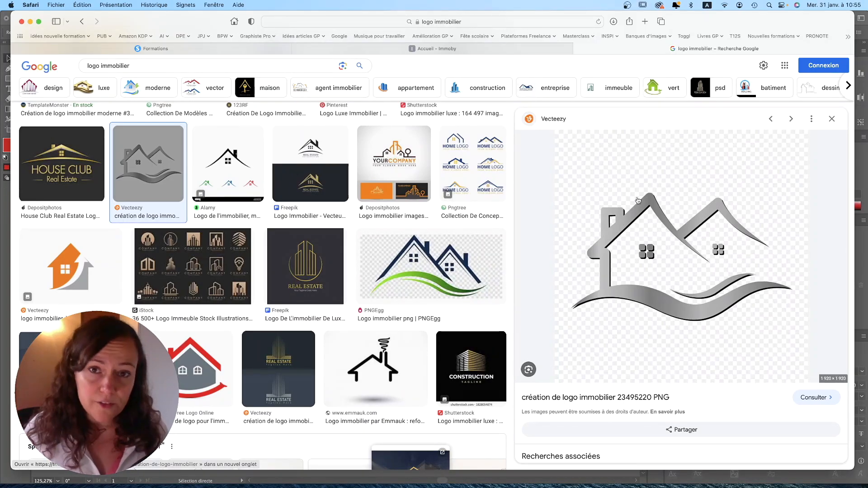
# Preview the green PosterMyWall "Real Estate" logo and the TemplateMonster "Building Property" logo for comparison
pyautogui.scroll(-8, 421, 284)
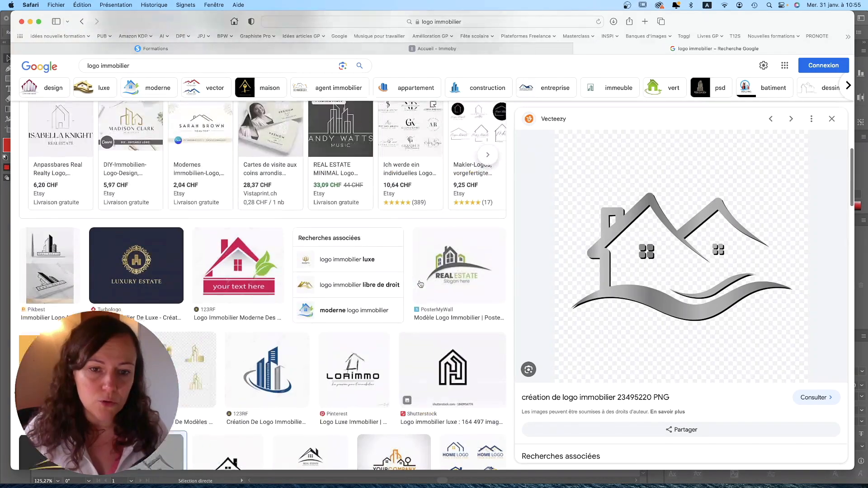
pyautogui.scroll(5, 421, 284)
pyautogui.scroll(1, 420, 284)
pyautogui.click(386, 244)
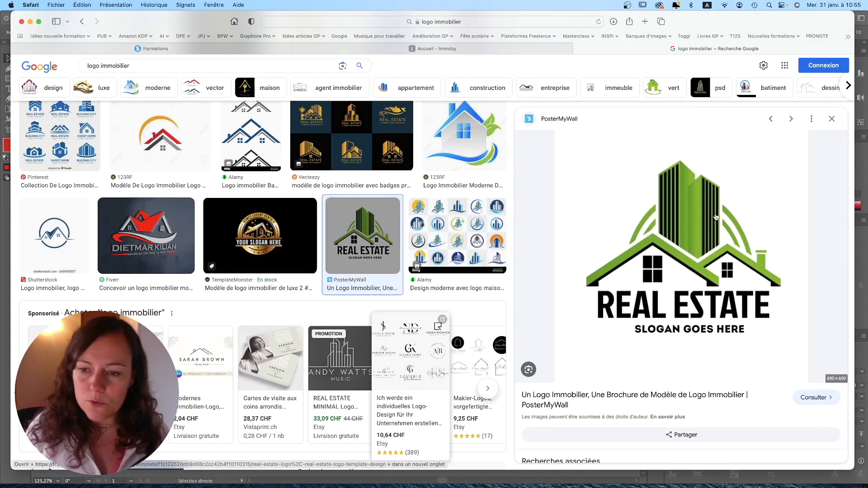
pyautogui.scroll(-15, 358, 232)
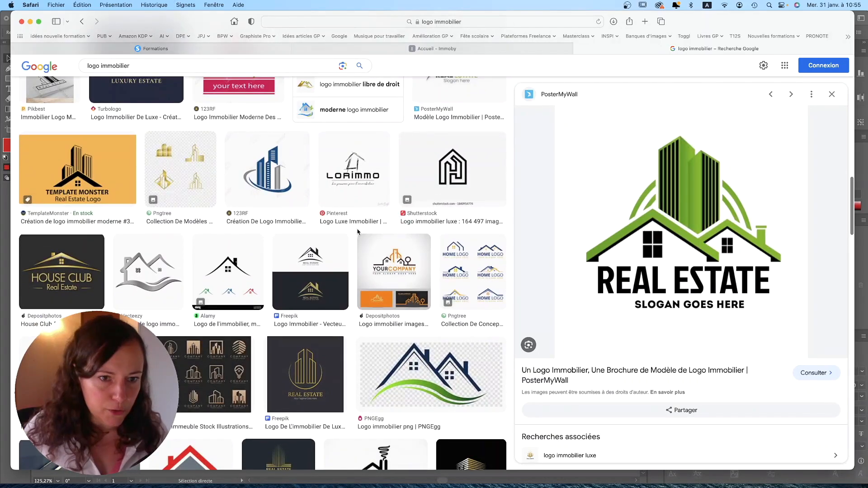
pyautogui.scroll(-15, 357, 233)
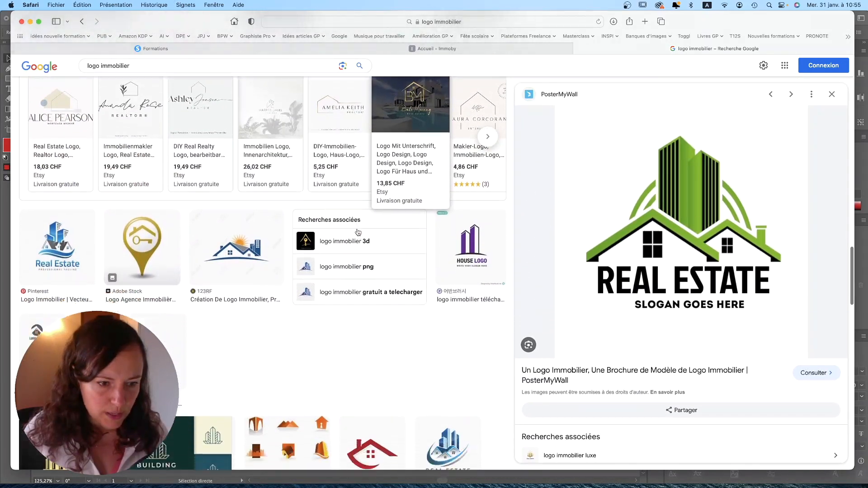
pyautogui.click(139, 303)
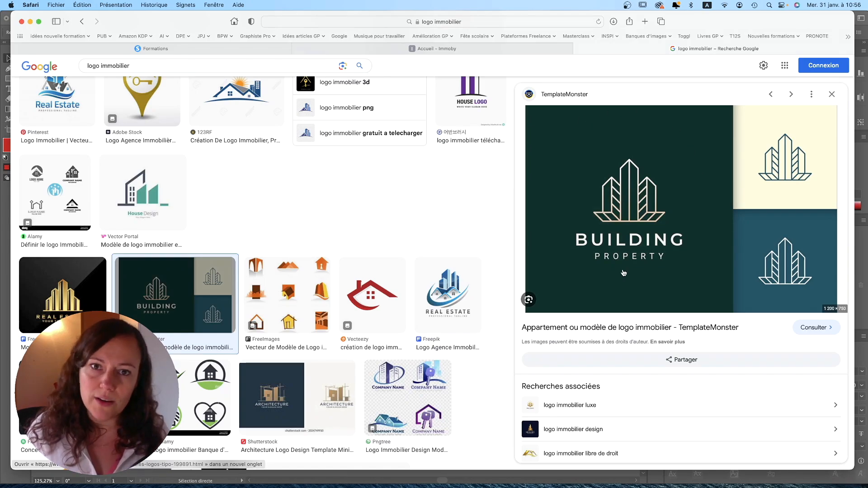
# Switch back to Illustrator and delete the red rectangle covering the third list item
pyautogui.press('super+Tab')
pyautogui.click(437, 241)
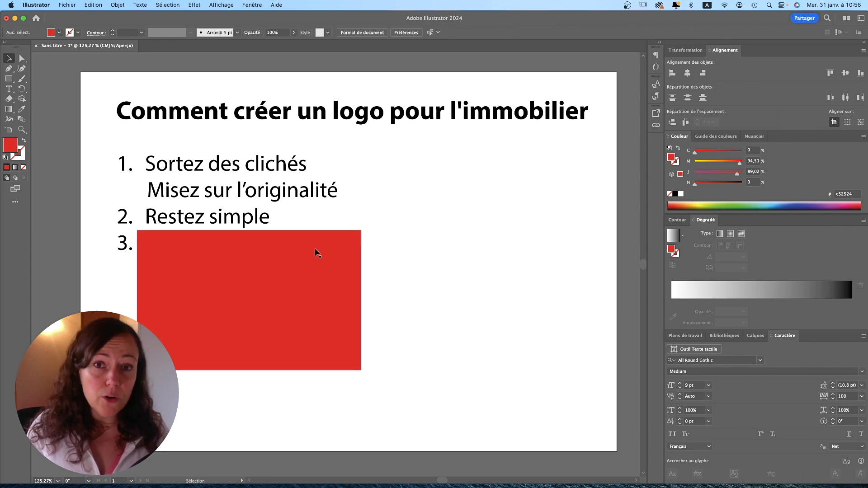
pyautogui.moveTo(318, 253); pyautogui.dragTo(315, 306)
pyautogui.press('Delete')
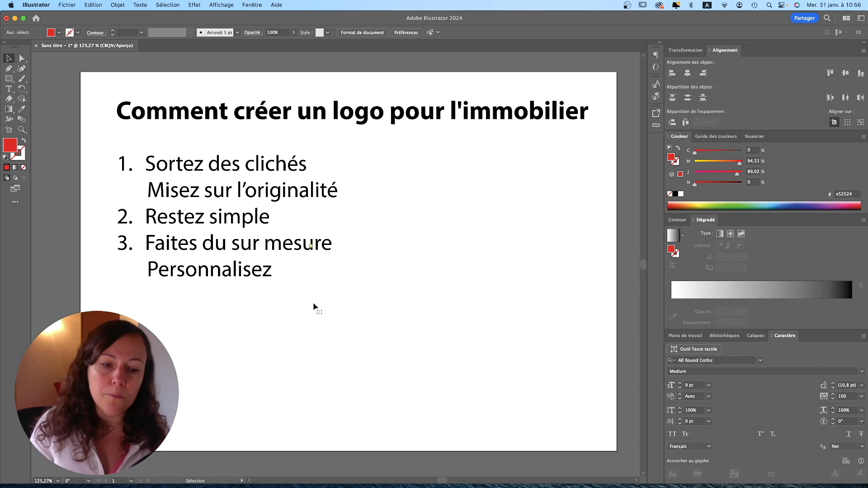
# Switch to Safari and browse further real-estate logos in the image results
pyautogui.press('super+Tab')
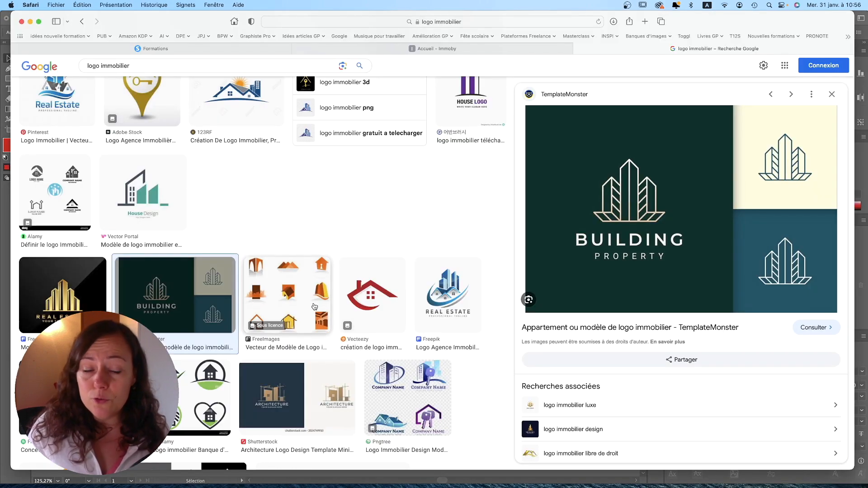
pyautogui.scroll(-5, 502, 234)
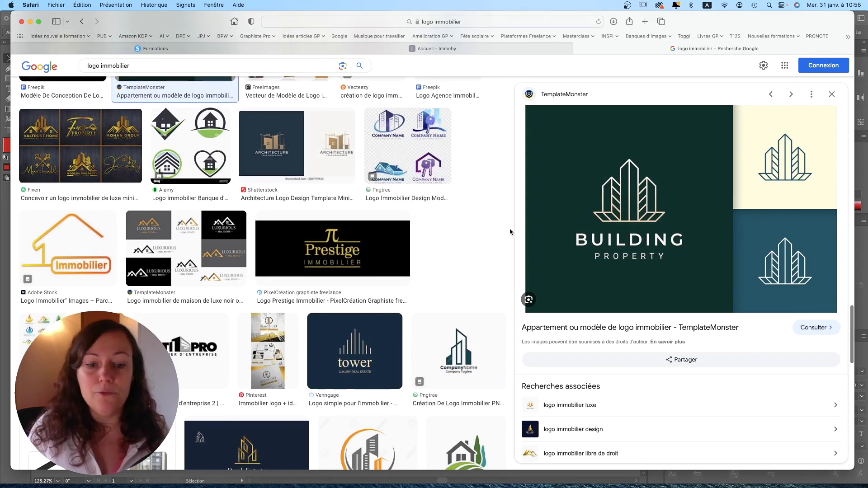
# Switch back to Illustrator and add a second landscape A4 artboard beside the first one
pyautogui.press('super+Tab')
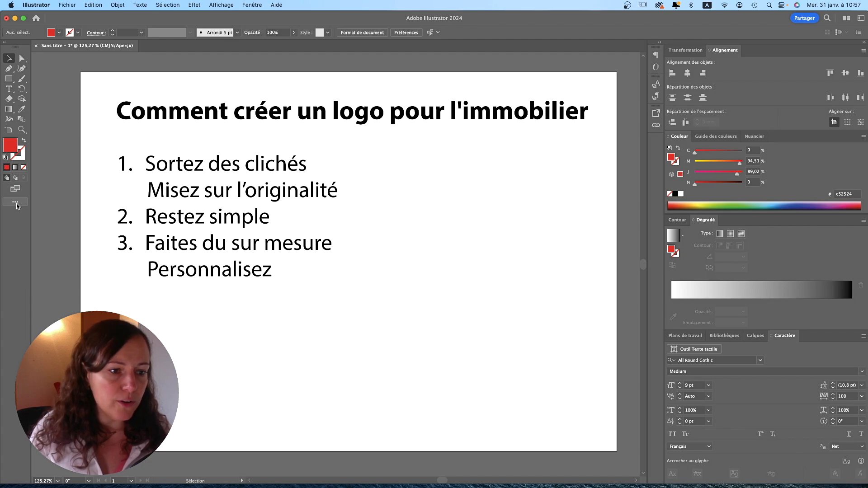
pyautogui.click(9, 129)
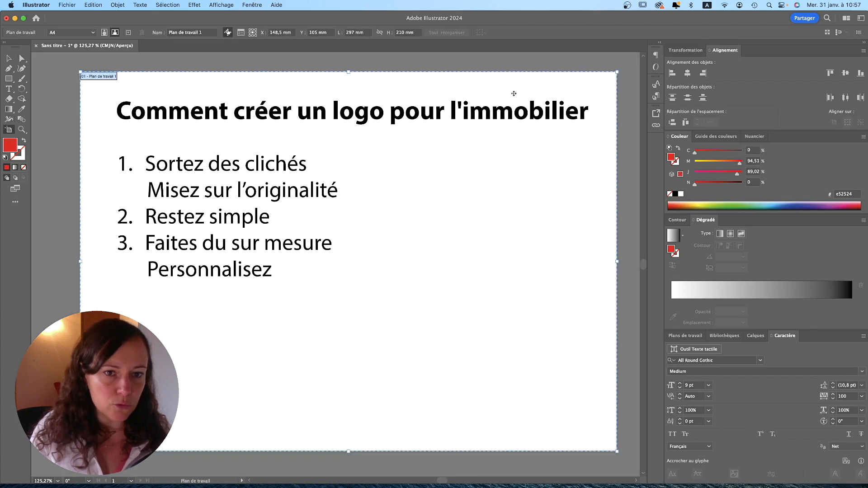
pyautogui.click(128, 32)
pyautogui.press('v')
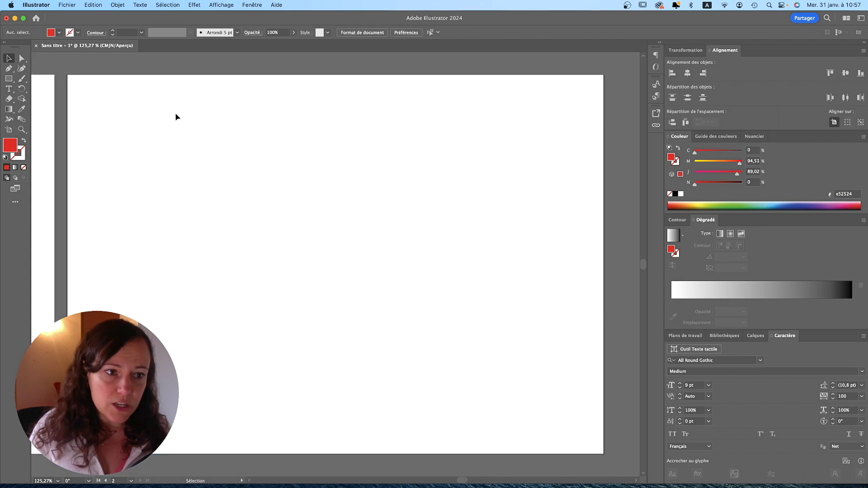
pyautogui.moveTo(153, 149); pyautogui.dragTo(163, 151)
# Add the point text "immoby" on the new artboard
pyautogui.click(8, 88)
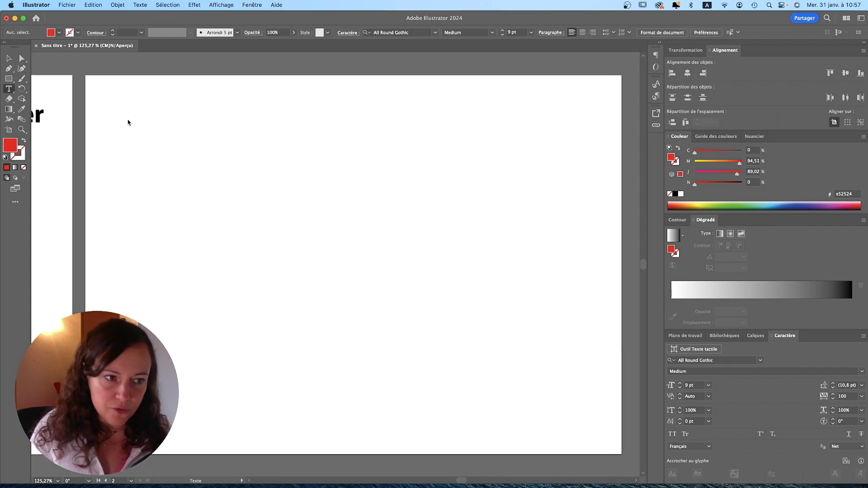
pyautogui.click(270, 201)
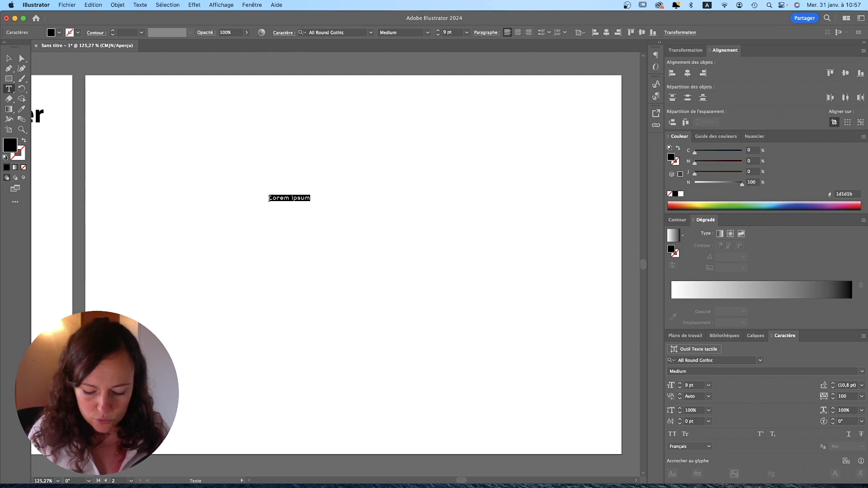
pyautogui.press('BackSpace')
pyautogui.write('Immo')
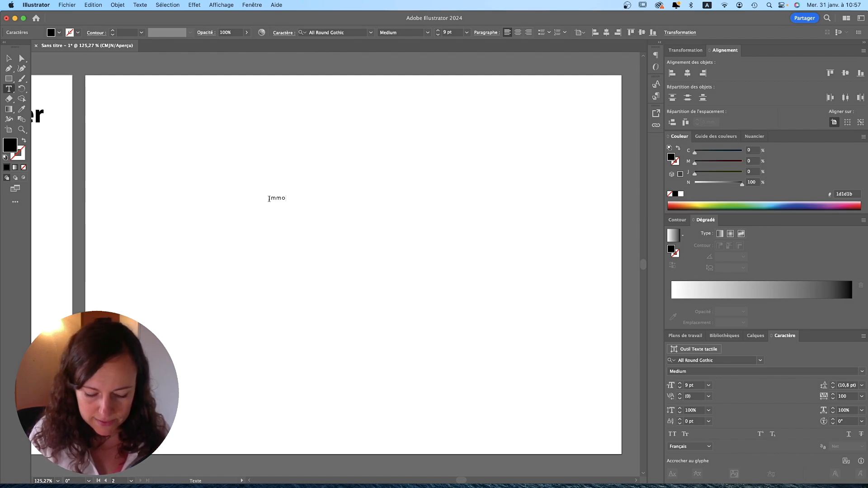
pyautogui.press('Escape')
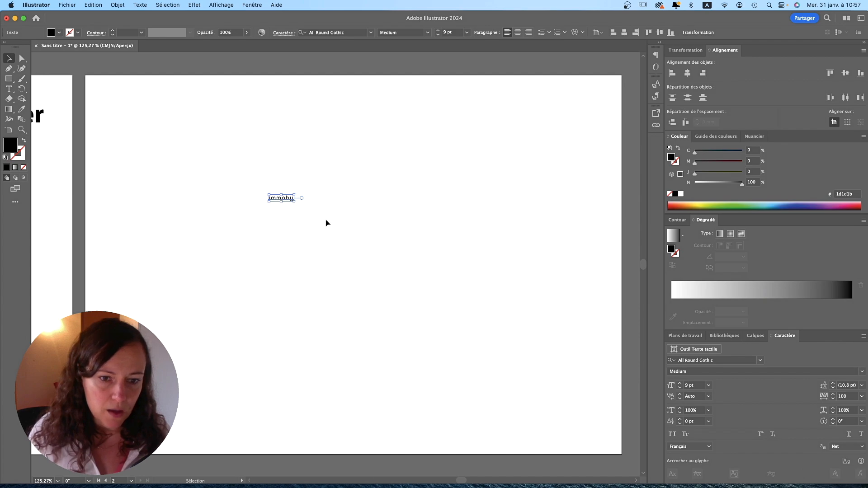
# Enlarge the "immoby" text to about 138.6 pt near the artboard's middle and set its tracking to 0
pyautogui.moveTo(295, 202); pyautogui.dragTo(512, 300)
pyautogui.moveTo(463, 234); pyautogui.dragTo(441, 231)
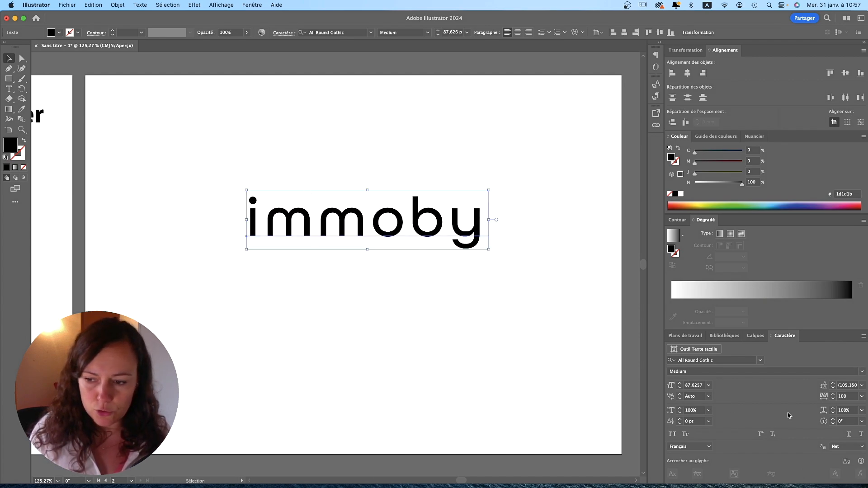
pyautogui.click(862, 397)
pyautogui.click(847, 320)
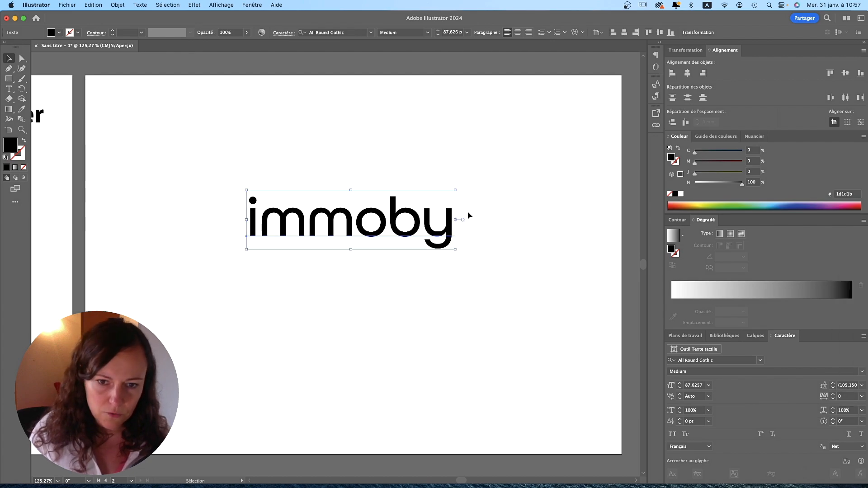
pyautogui.moveTo(459, 190); pyautogui.dragTo(516, 170)
pyautogui.click(497, 320)
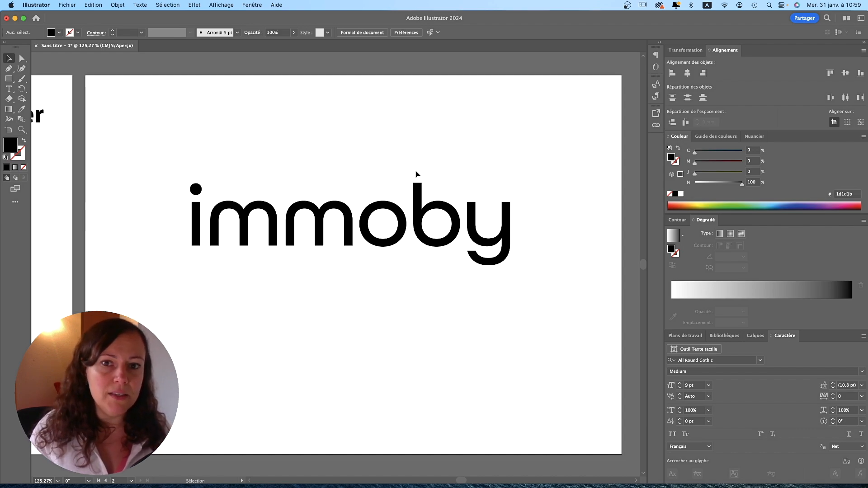
# Recolour the two "m" letters of "immoby" golden yellow and save the colour as a global swatch, C=1 M=30 J=100 N=0
pyautogui.press('t')
pyautogui.click(341, 222)
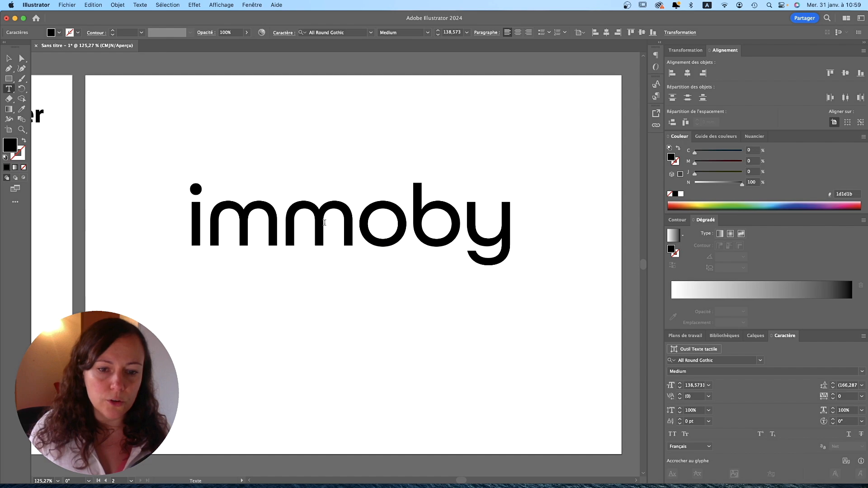
pyautogui.moveTo(352, 222); pyautogui.dragTo(223, 226)
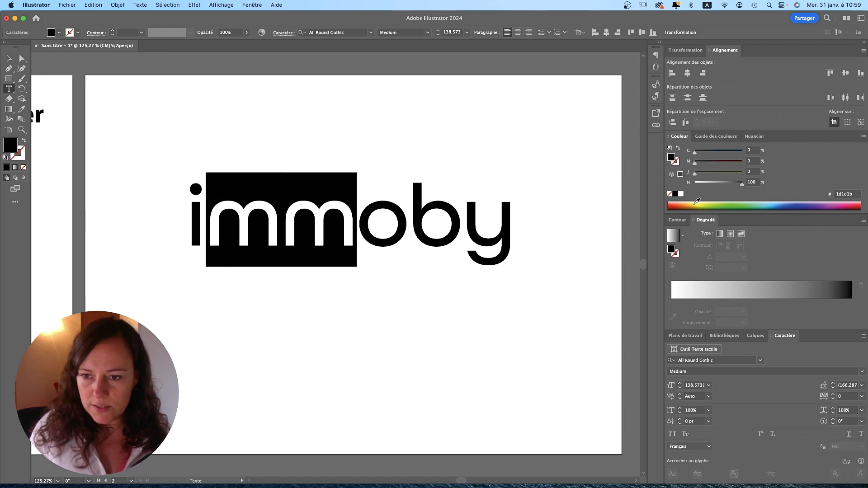
pyautogui.click(695, 205)
pyautogui.moveTo(701, 162); pyautogui.dragTo(743, 172)
pyautogui.click(753, 136)
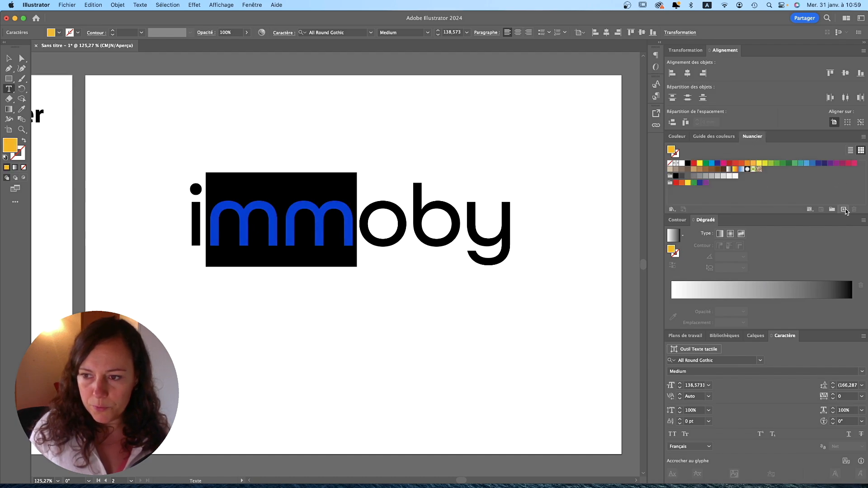
pyautogui.click(843, 210)
pyautogui.click(565, 322)
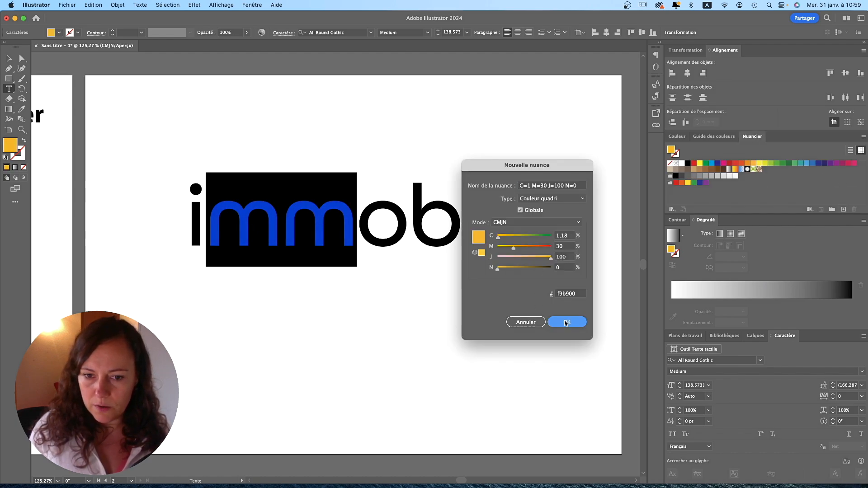
# Recolour the letters "oby" dark navy blue with C 100, M 89.8, J 9.8 and N 59 percent
pyautogui.click(337, 210)
pyautogui.moveTo(356, 213); pyautogui.dragTo(208, 217)
pyautogui.keyDown('shift'); pyautogui.click(528, 226); pyautogui.keyUp('shift')
pyautogui.click(716, 136)
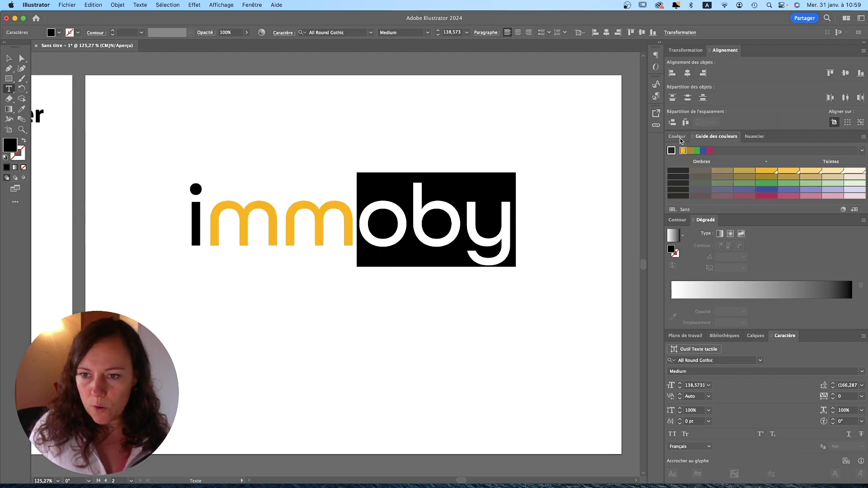
pyautogui.click(679, 136)
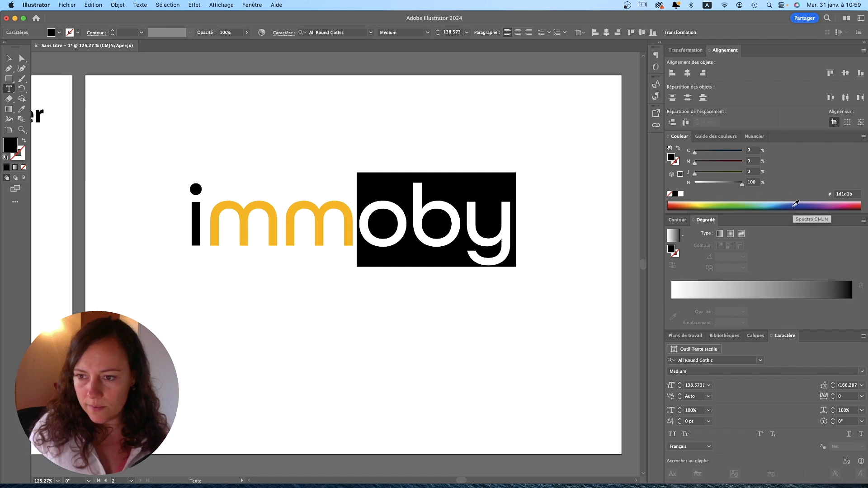
pyautogui.click(796, 203)
pyautogui.moveTo(708, 183); pyautogui.dragTo(722, 183)
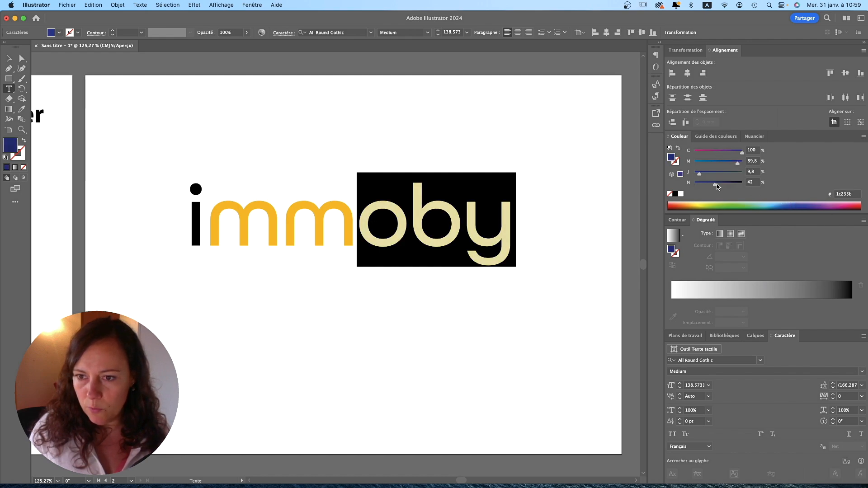
pyautogui.moveTo(722, 184); pyautogui.dragTo(723, 184)
pyautogui.click(407, 221)
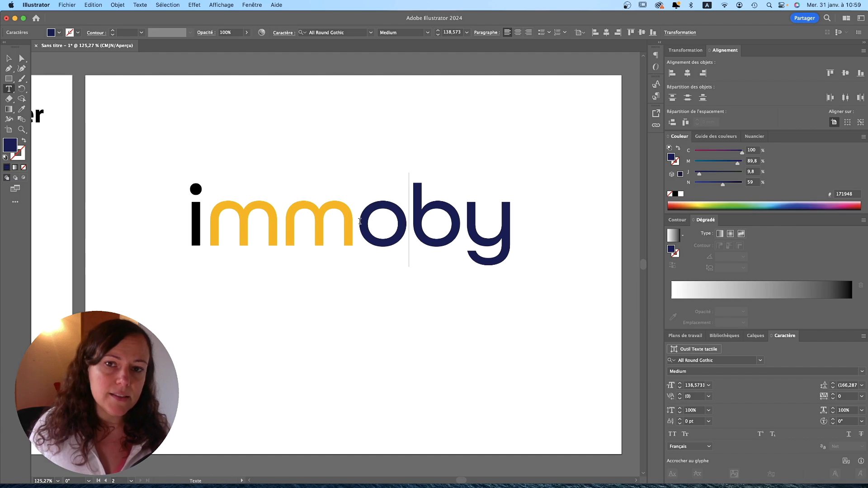
# Save the navy of "oby" as a global swatch, C=100 M=90 J=10 N=59, and apply it to the letter "i"
pyautogui.doubleClick(424, 221)
pyautogui.click(754, 136)
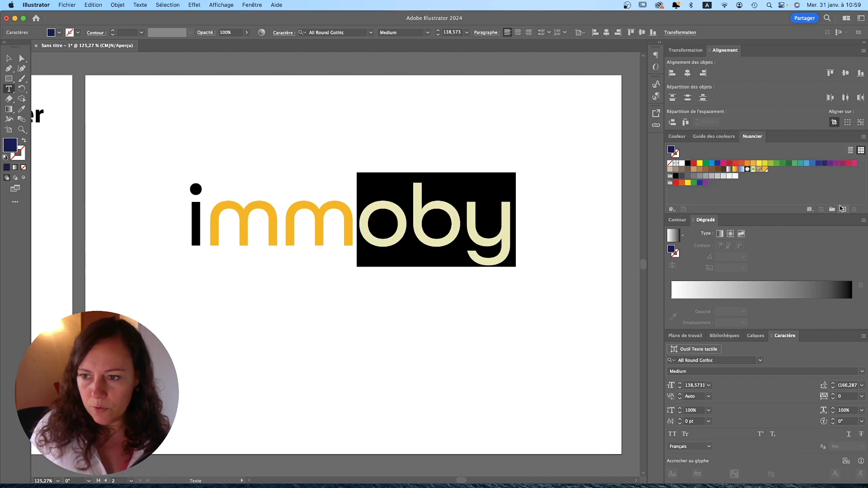
pyautogui.click(842, 209)
pyautogui.press('Return')
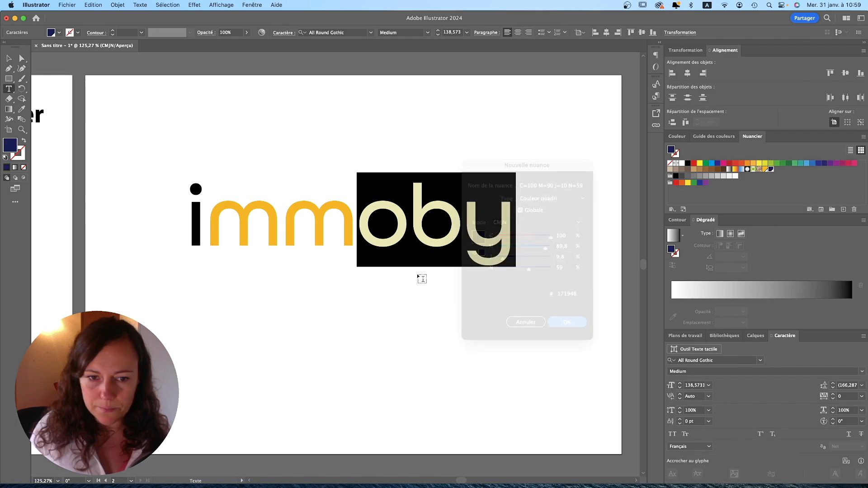
pyautogui.click(771, 170)
pyautogui.click(8, 58)
pyautogui.click(352, 193)
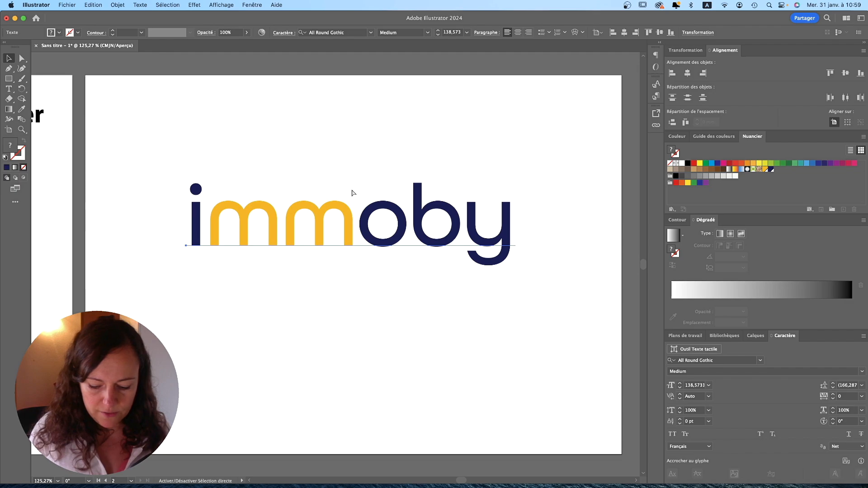
# Convert the "immoby" text to outlines and shift the "i" and first "m" towards the second "m" until both m's join
pyautogui.press('super+shift+o')
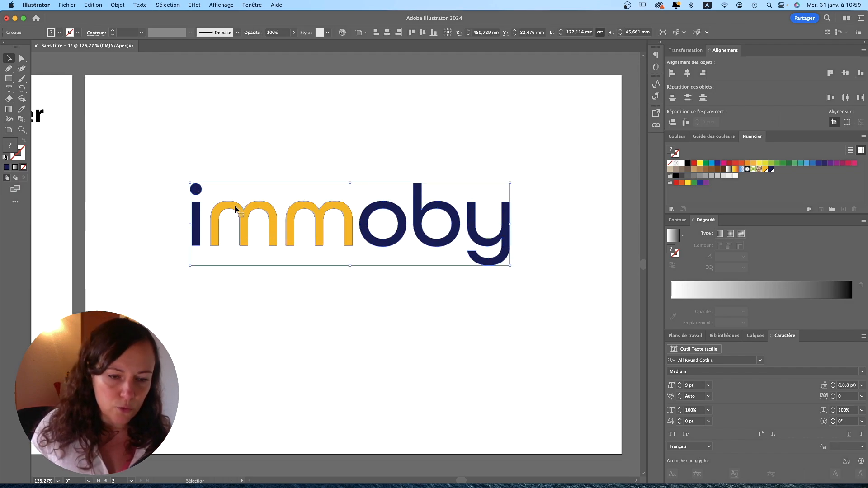
pyautogui.doubleClick(201, 189)
pyautogui.moveTo(176, 162); pyautogui.dragTo(318, 232)
pyautogui.scroll(5, 251, 232)
pyautogui.doubleClick(346, 285)
pyautogui.keyDown('alt'); pyautogui.keyDown('super'); pyautogui.click(355, 283); pyautogui.keyUp('super'); pyautogui.keyUp('alt')
pyautogui.keyDown('alt'); pyautogui.keyDown('super'); pyautogui.click(355, 283); pyautogui.keyUp('super'); pyautogui.keyUp('alt')
pyautogui.moveTo(356, 283); pyautogui.dragTo(337, 292)
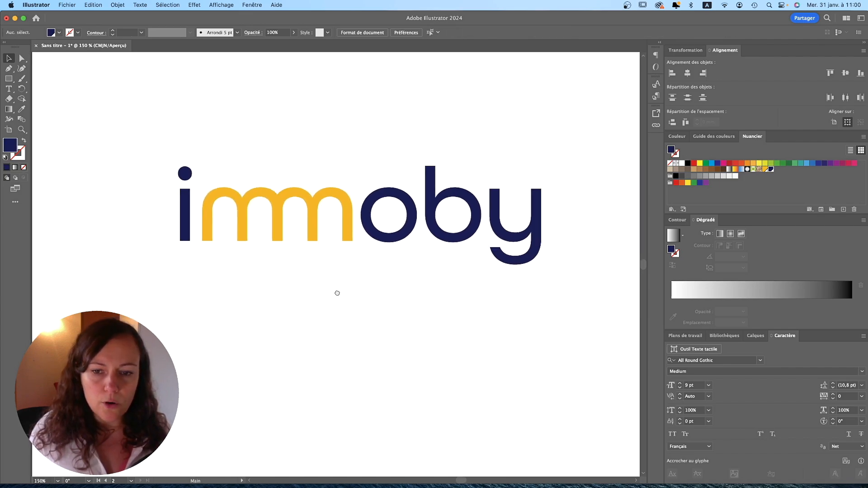
pyautogui.moveTo(296, 240); pyautogui.dragTo(282, 248)
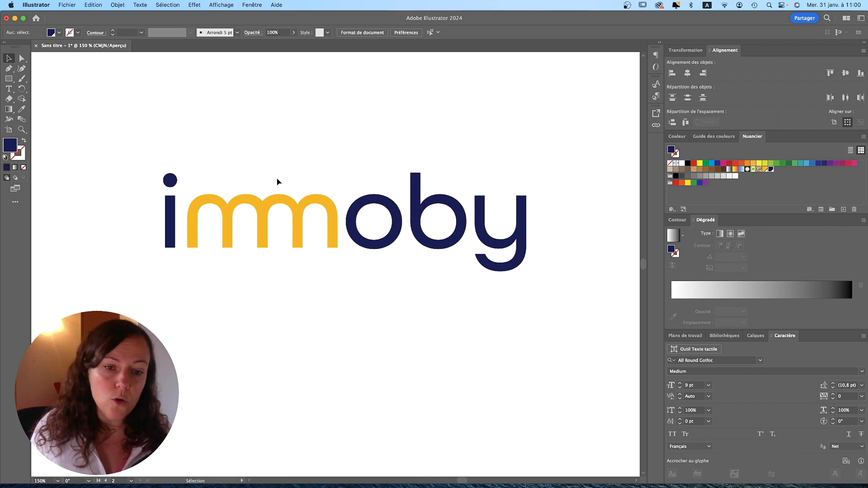
# Add the point text tagline "L'IMOOBILIER POUR VOTRE BIEN" below the wordmark
pyautogui.click(9, 89)
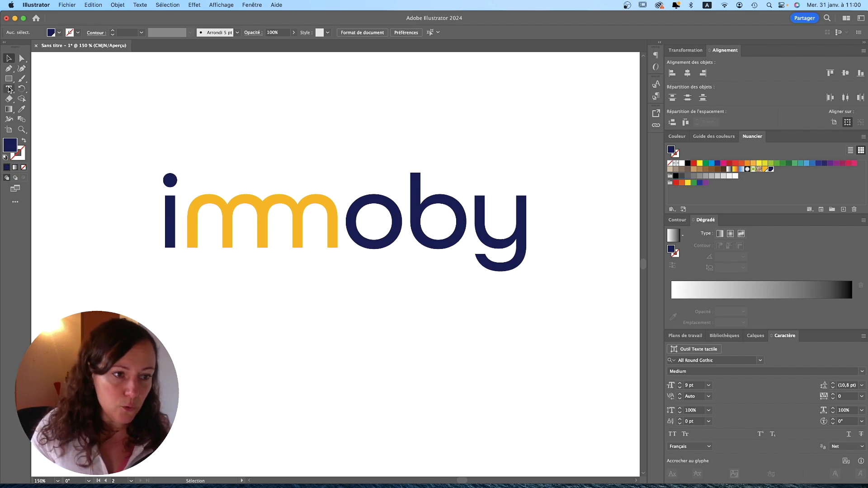
pyautogui.click(155, 316)
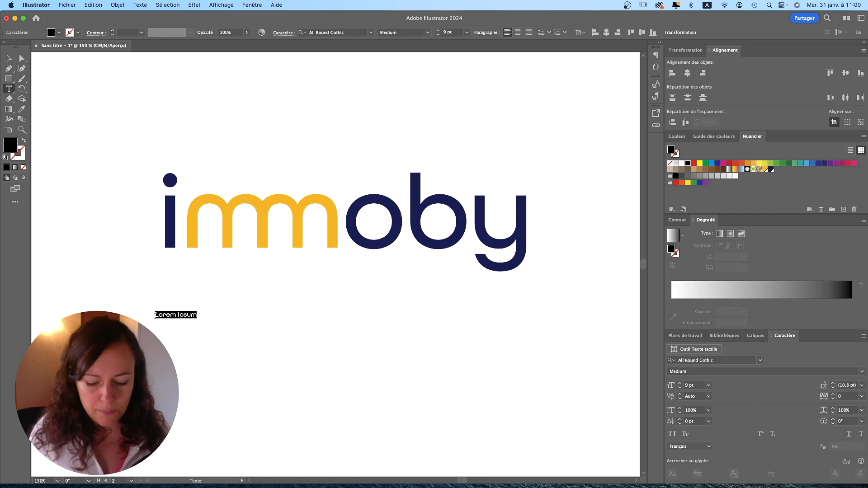
pyautogui.write('VOTR')
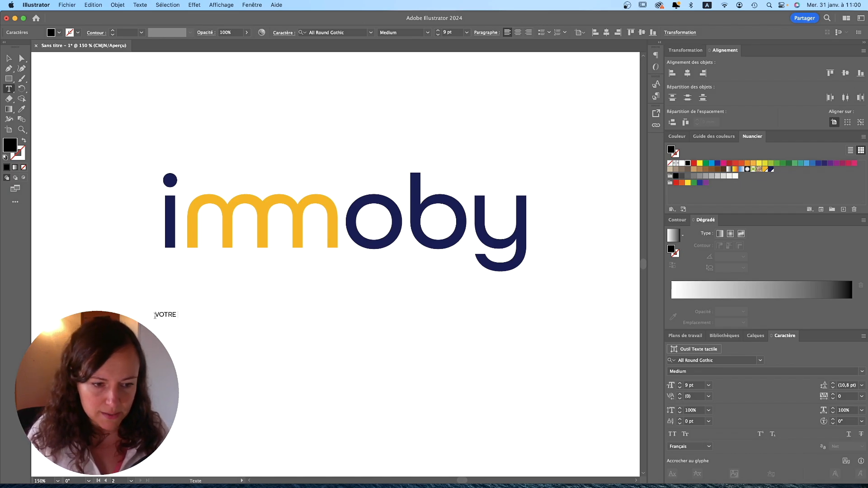
pyautogui.write('E')
pyautogui.press('super+a')
pyautogui.write("L'IM")
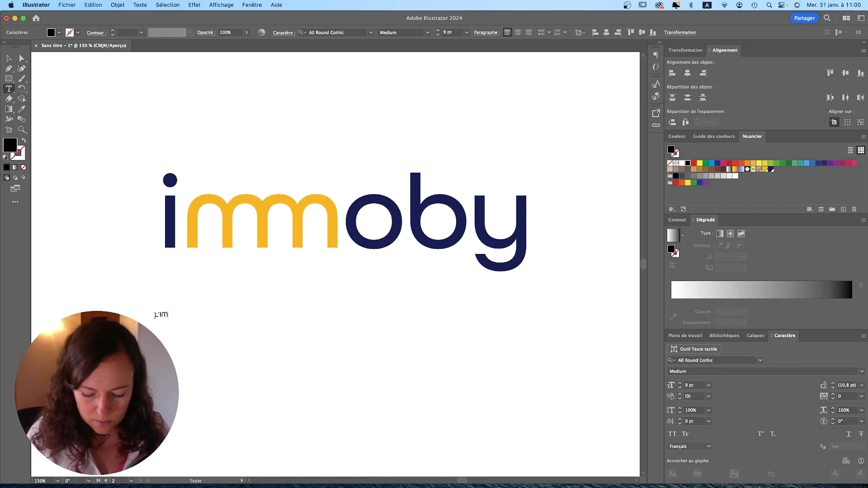
pyautogui.write('OOBILIER POUR ')
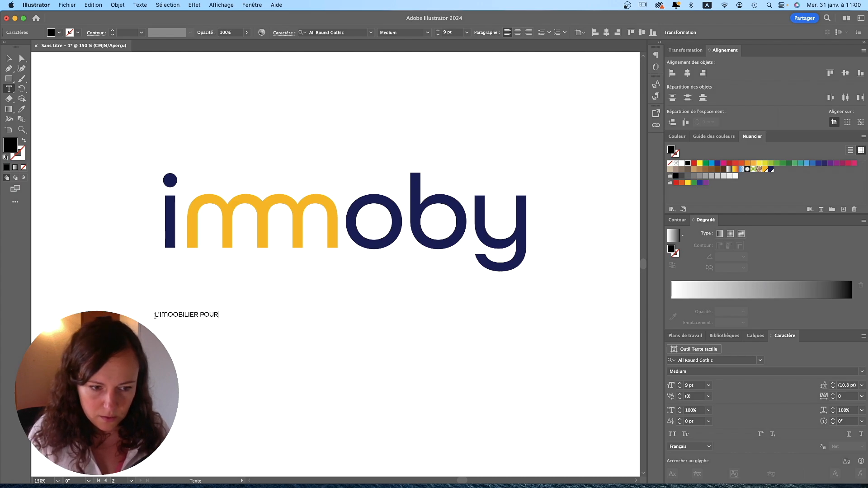
pyautogui.write('VOTRE BIEN')
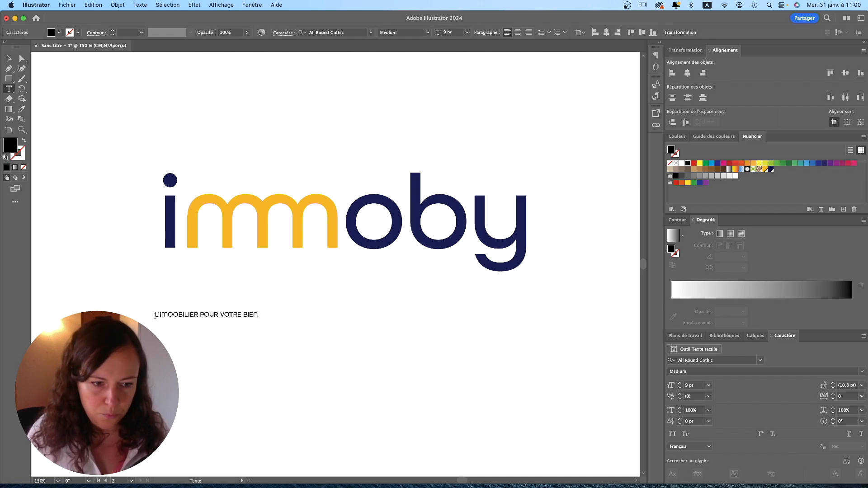
# Format the tagline directly under the wordmark with the saved navy swatch and tracking 100, enlarged to about 22.5 pt
pyautogui.click(9, 59)
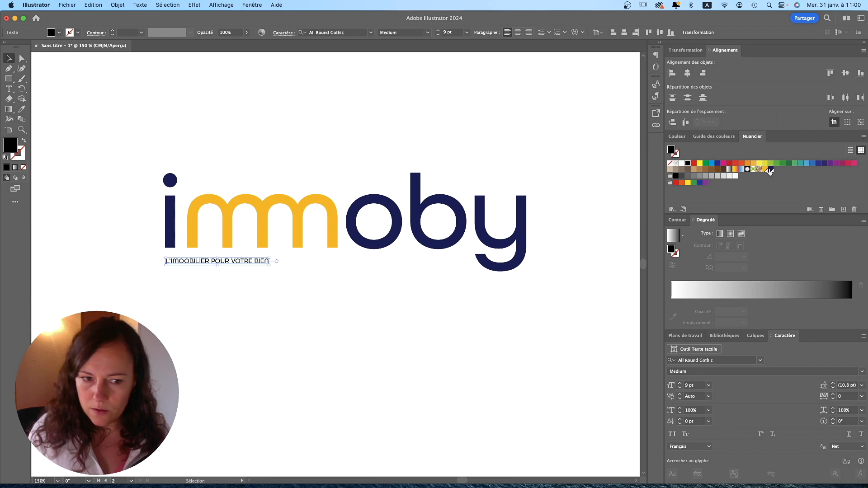
pyautogui.click(771, 170)
pyautogui.click(861, 396)
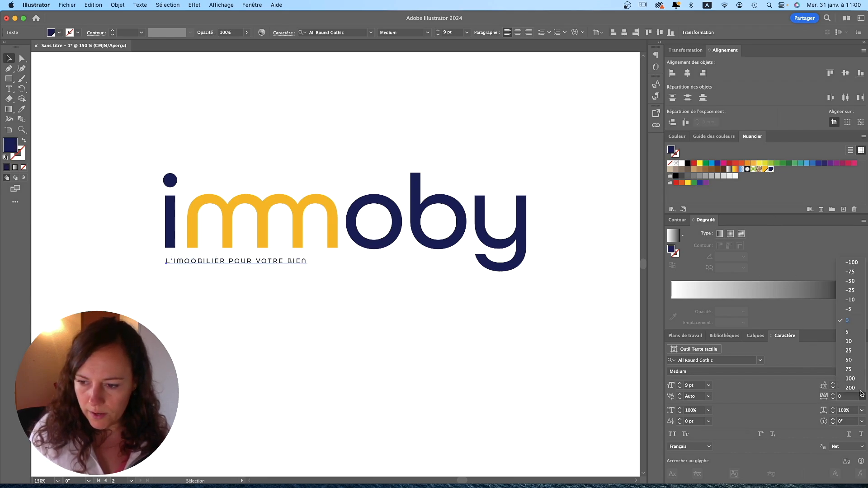
pyautogui.click(857, 383)
pyautogui.moveTo(364, 281); pyautogui.dragTo(470, 275)
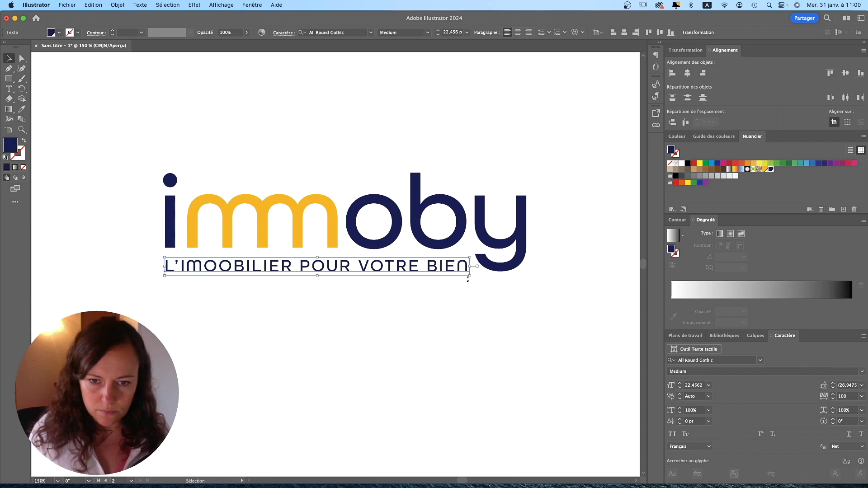
pyautogui.click(457, 296)
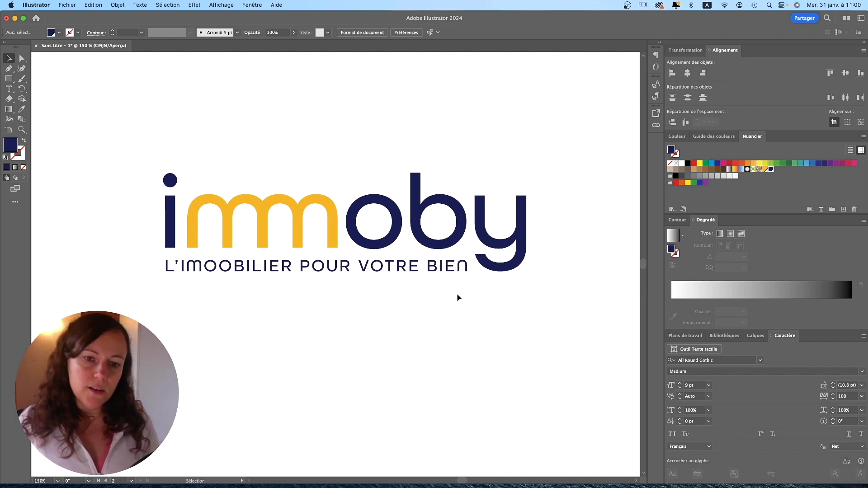